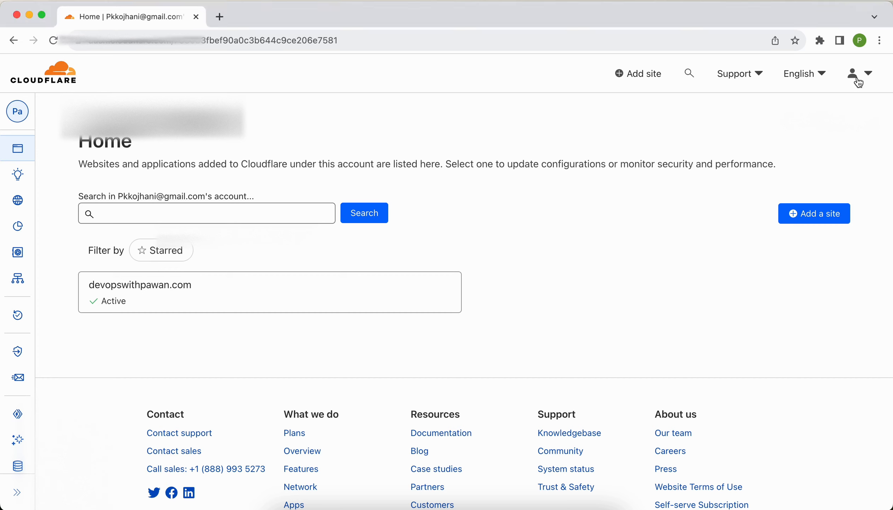
Go to My Profile from the account menu and look through its Preferences settings.
{"action": "left_click", "coordinate": [868, 81]}
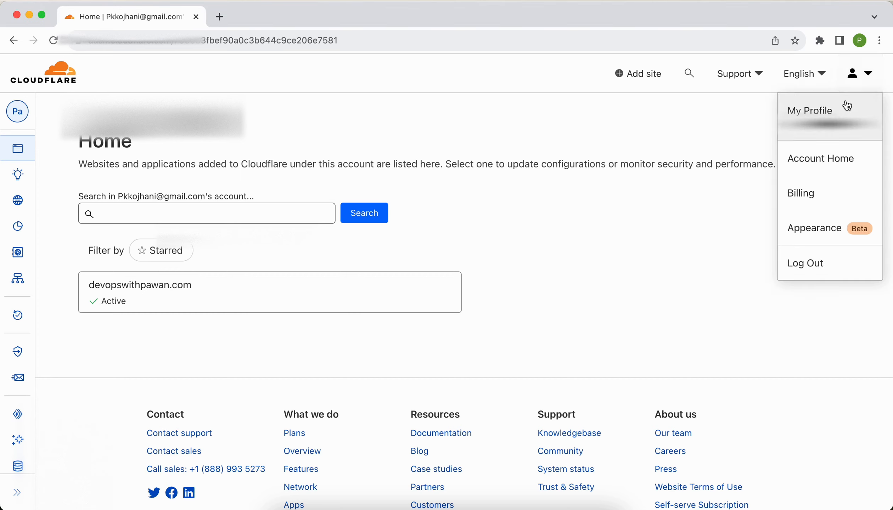
{"action": "left_click", "coordinate": [837, 115]}
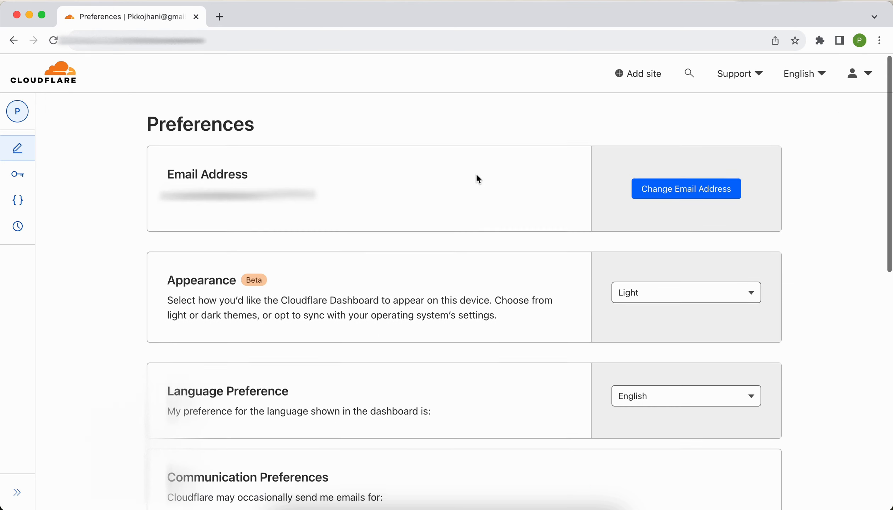
{"action": "scroll", "coordinate": [476, 175], "scroll_direction": "down", "scroll_amount": 2}
{"action": "scroll", "coordinate": [353, 225], "scroll_direction": "down", "scroll_amount": 3}
{"action": "scroll", "coordinate": [353, 228], "scroll_direction": "down", "scroll_amount": 10}
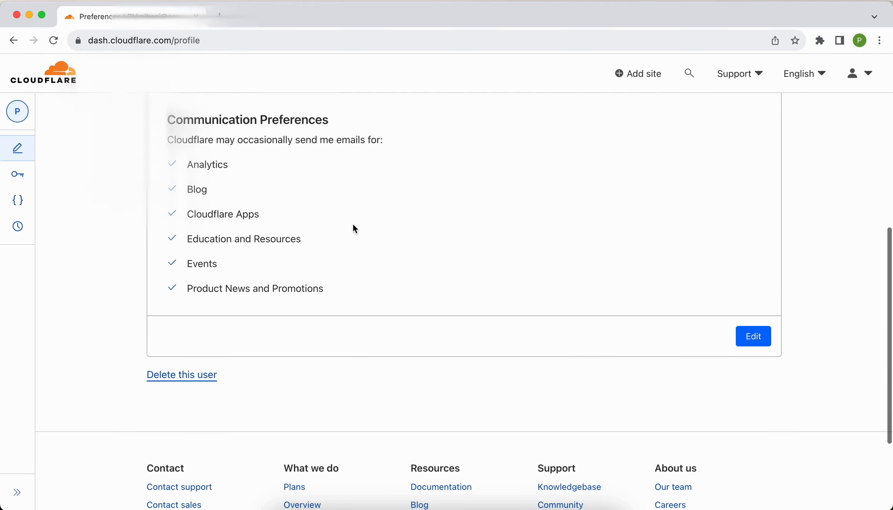
{"action": "scroll", "coordinate": [353, 228], "scroll_direction": "up", "scroll_amount": 14}
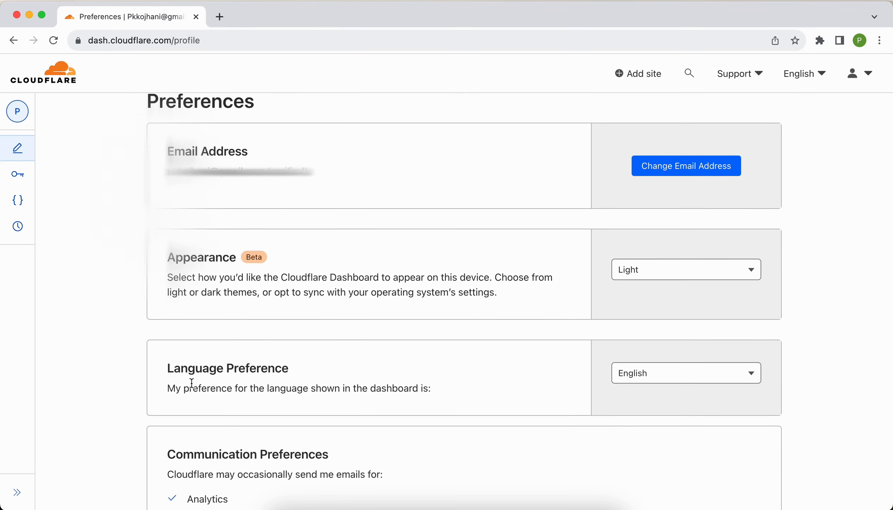
{"action": "scroll", "coordinate": [265, 386], "scroll_direction": "down", "scroll_amount": 3}
{"action": "scroll", "coordinate": [265, 386], "scroll_direction": "down", "scroll_amount": 6}
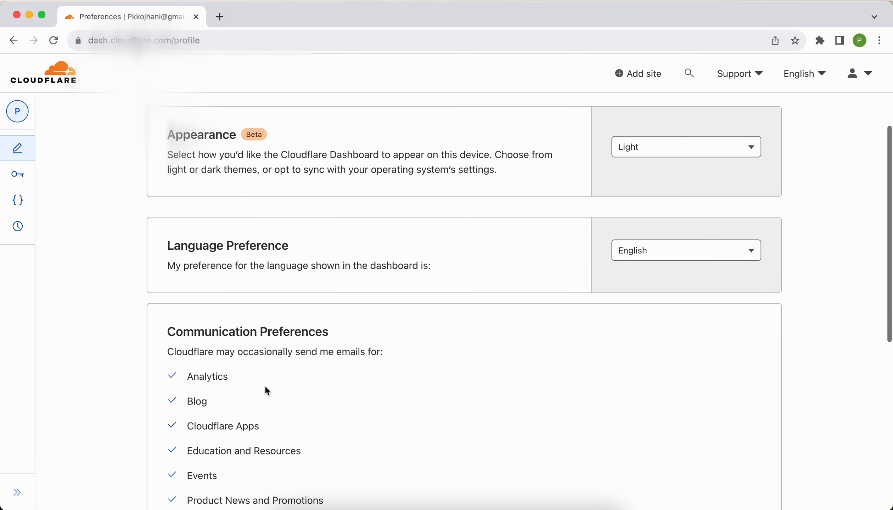
{"action": "scroll", "coordinate": [265, 386], "scroll_direction": "up", "scroll_amount": 3}
{"action": "scroll", "coordinate": [265, 388], "scroll_direction": "up", "scroll_amount": 3}
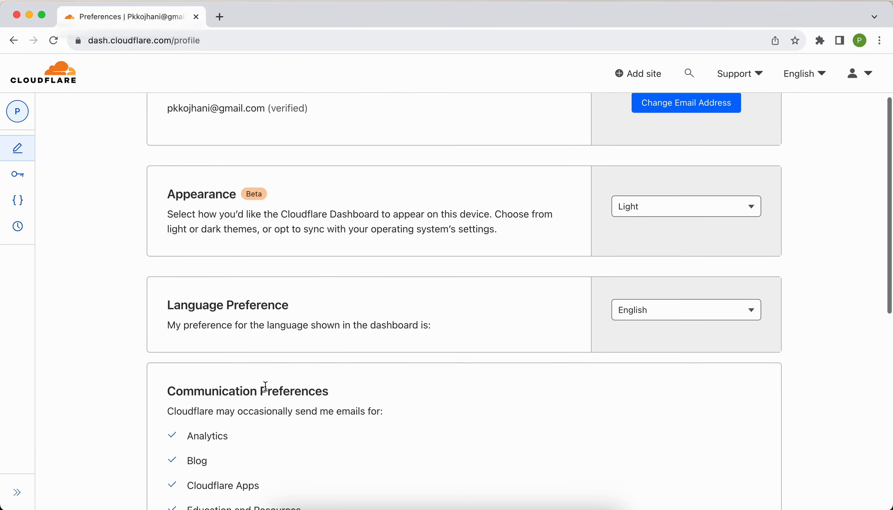
{"action": "scroll", "coordinate": [265, 387], "scroll_direction": "down", "scroll_amount": 10}
{"action": "scroll", "coordinate": [597, 287], "scroll_direction": "up", "scroll_amount": 7}
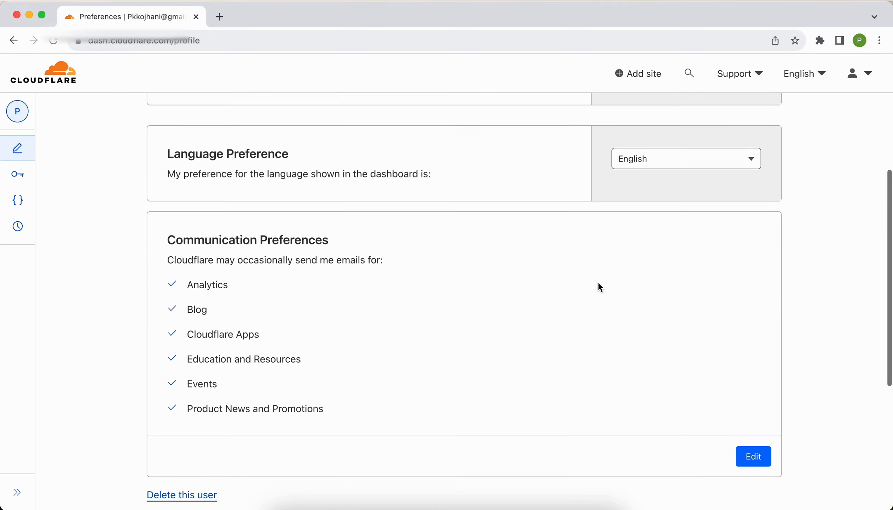
{"action": "mouse_move", "coordinate": [22, 166]}
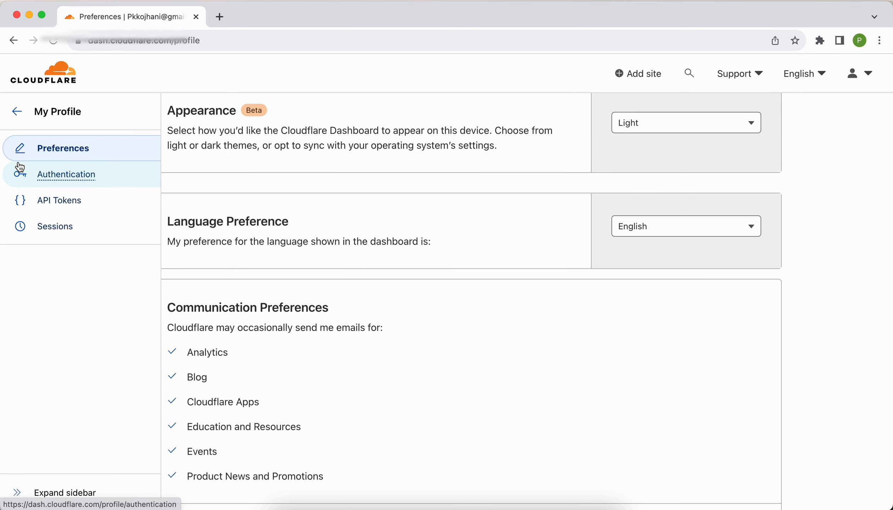
{"action": "left_click", "coordinate": [63, 181]}
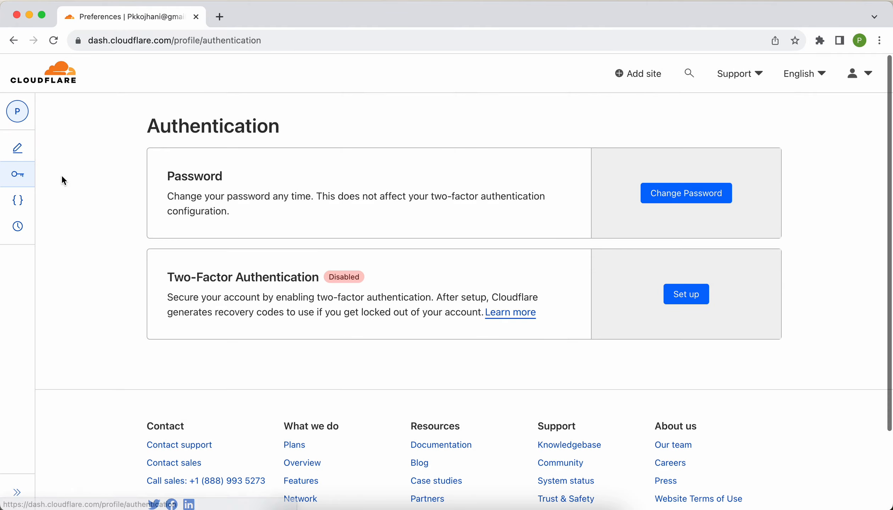
{"action": "scroll", "coordinate": [325, 337], "scroll_direction": "down", "scroll_amount": 2}
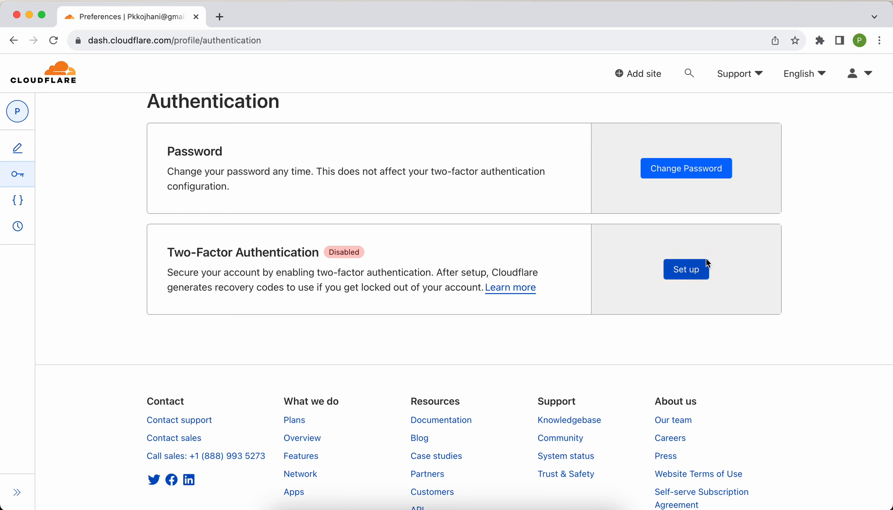
Start the Two-Factor Authentication setup from its card on the Authentication page.
{"action": "left_click", "coordinate": [688, 279]}
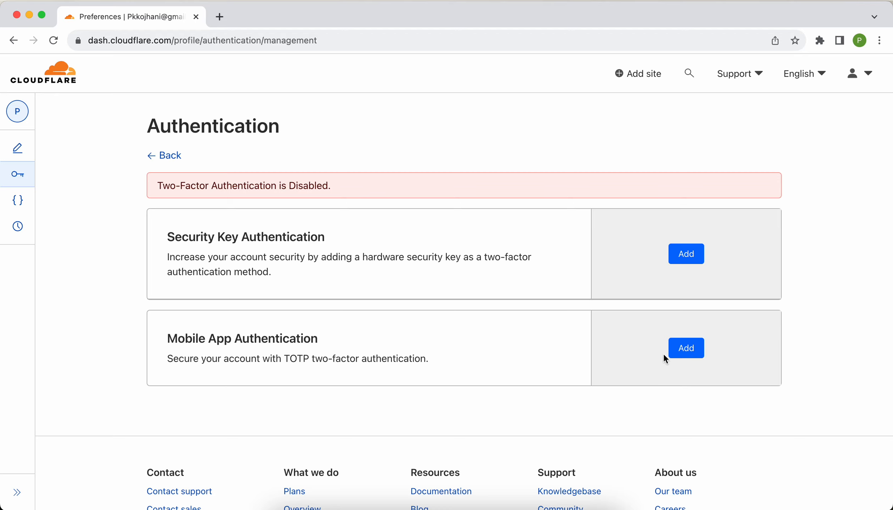
Add Mobile App Authentication, scan the displayed QR code, and focus the code field.
{"action": "left_click", "coordinate": [686, 355]}
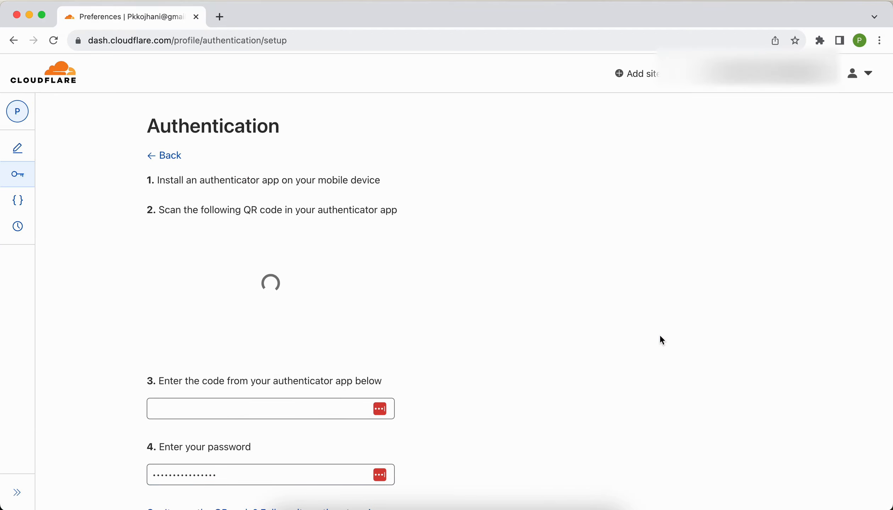
{"action": "scroll", "coordinate": [502, 309], "scroll_direction": "down", "scroll_amount": 1}
{"action": "scroll", "coordinate": [501, 304], "scroll_direction": "down", "scroll_amount": 1}
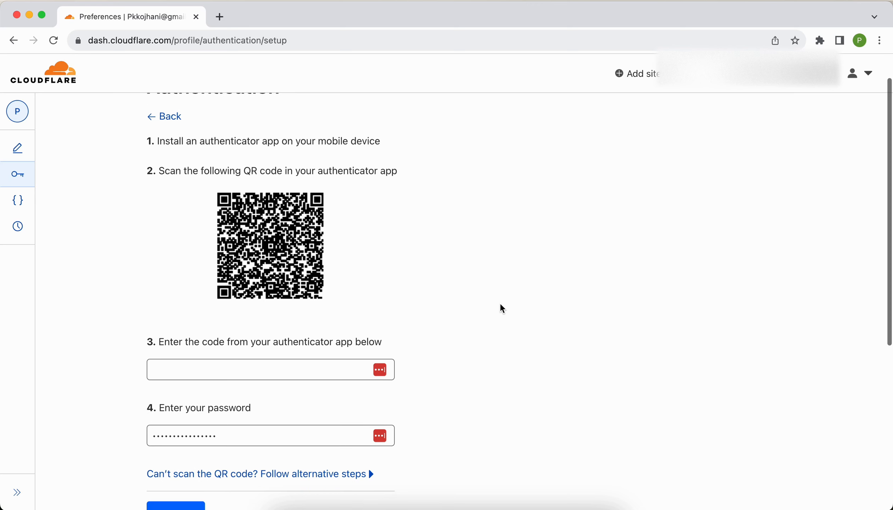
{"action": "scroll", "coordinate": [501, 305], "scroll_direction": "up", "scroll_amount": 1}
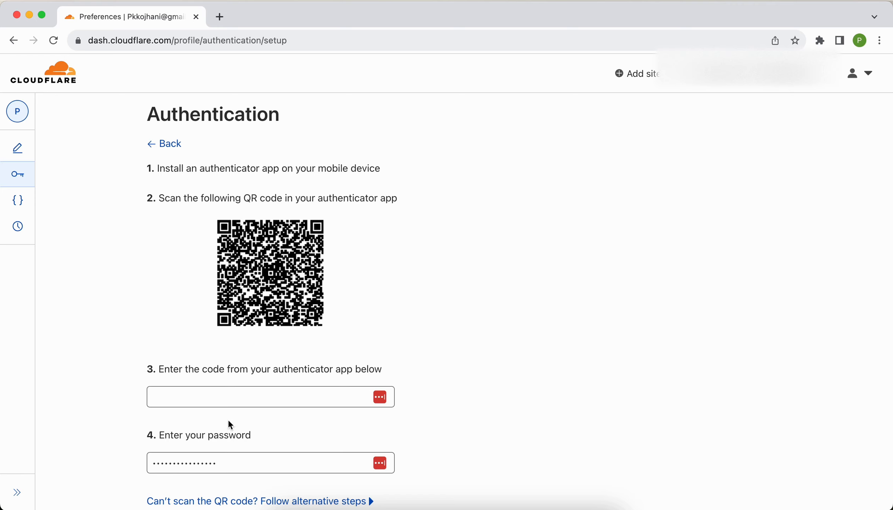
{"action": "left_click", "coordinate": [221, 399]}
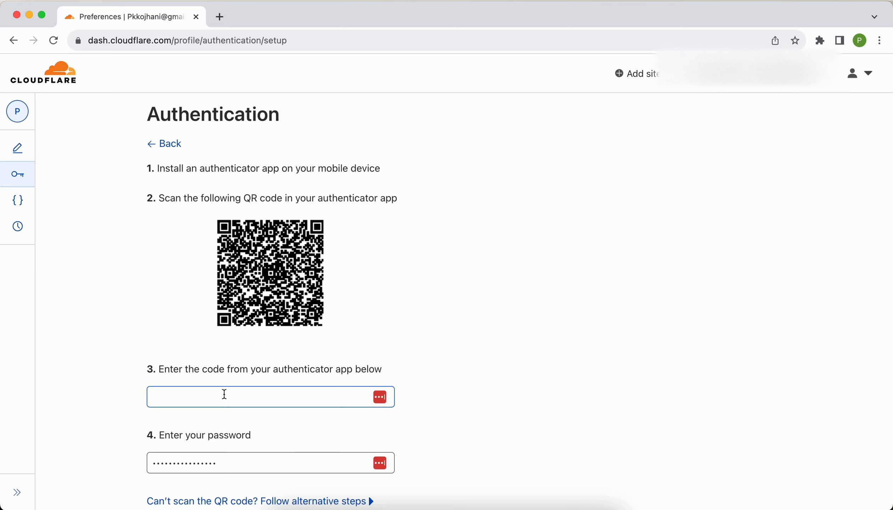
Enter the six-digit verification code from the authenticator app into the code field.
{"action": "left_click", "coordinate": [224, 394]}
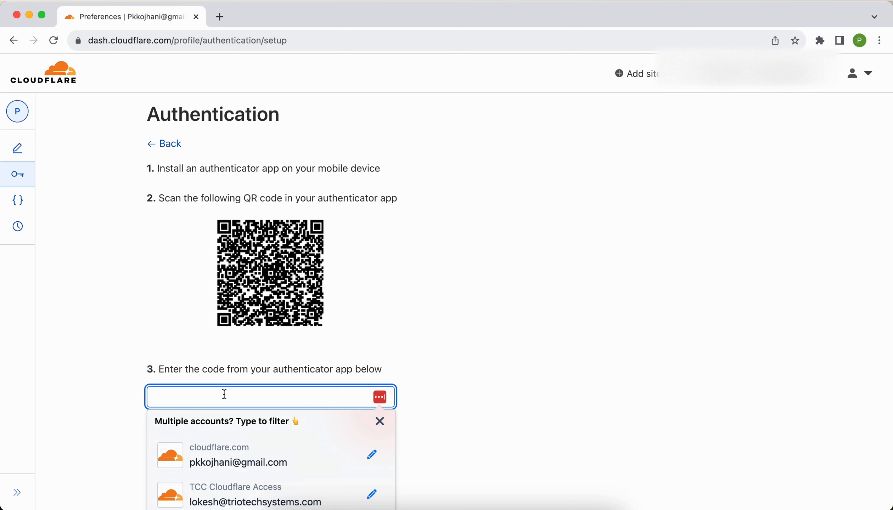
{"action": "scroll", "coordinate": [368, 434], "scroll_direction": "down", "scroll_amount": 2}
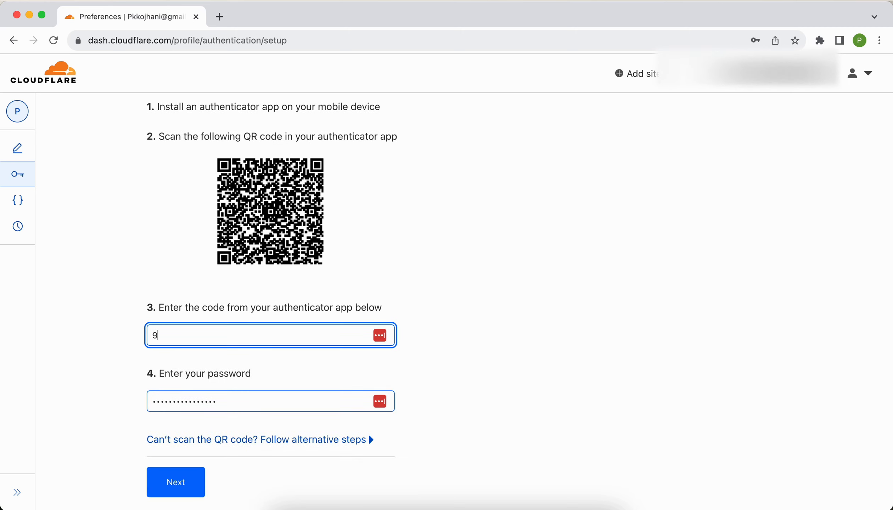
{"action": "scroll", "coordinate": [447, 298], "scroll_direction": "down", "scroll_amount": 1}
{"action": "scroll", "coordinate": [183, 442], "scroll_direction": "down", "scroll_amount": 3}
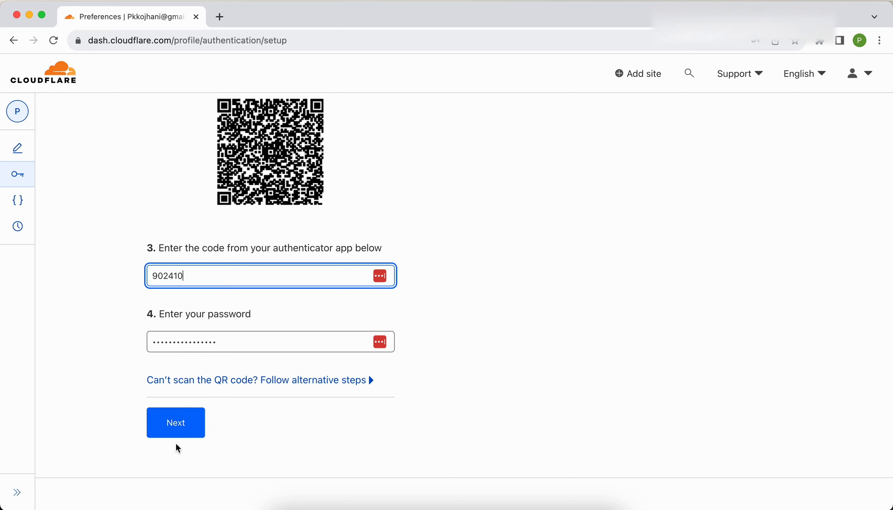
Submit the code, confirm the account password from LastPass saved logins, and dismiss its prompt.
{"action": "left_click", "coordinate": [184, 429]}
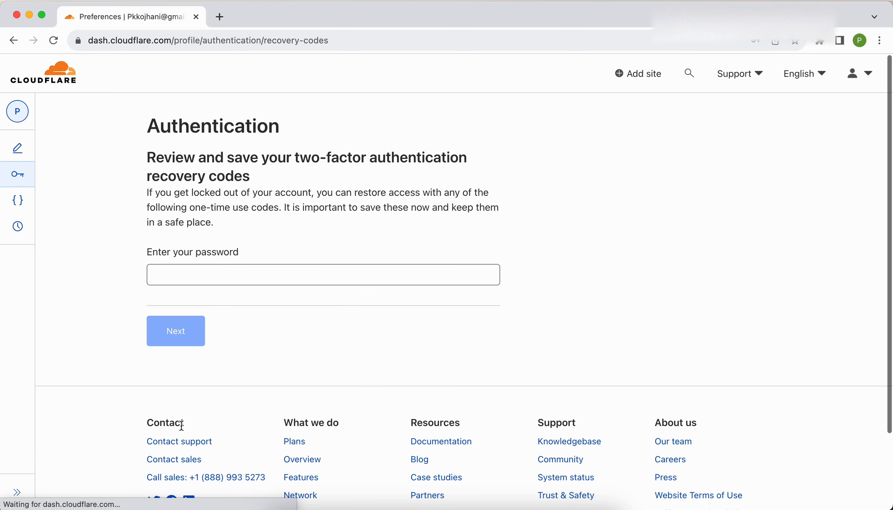
{"action": "left_click", "coordinate": [213, 275]}
{"action": "left_click", "coordinate": [212, 276]}
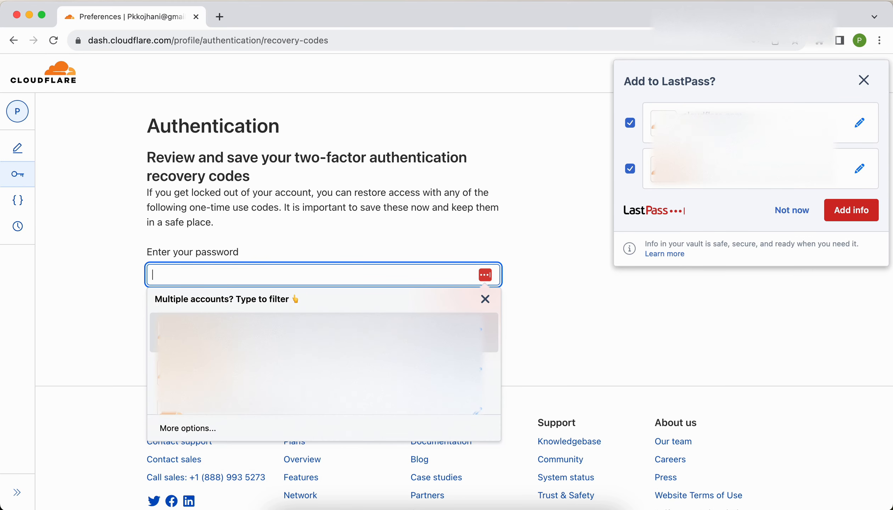
{"action": "left_click", "coordinate": [284, 334]}
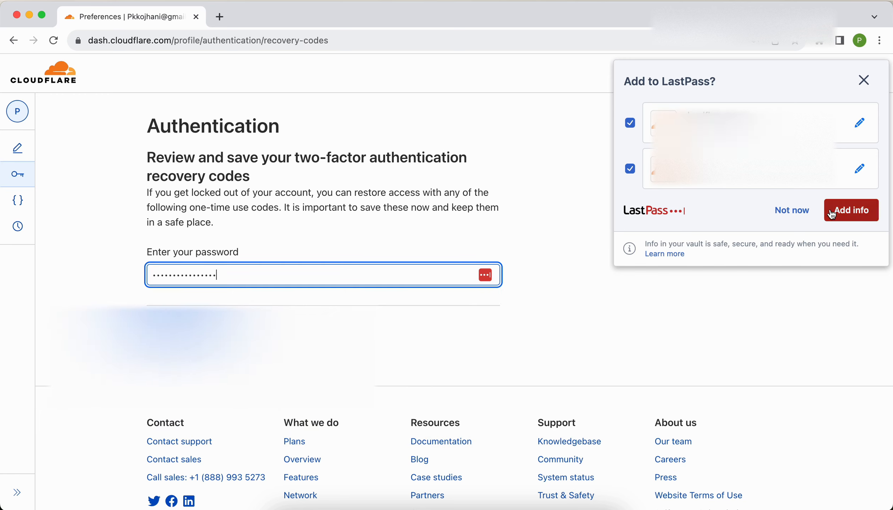
{"action": "left_click", "coordinate": [873, 85]}
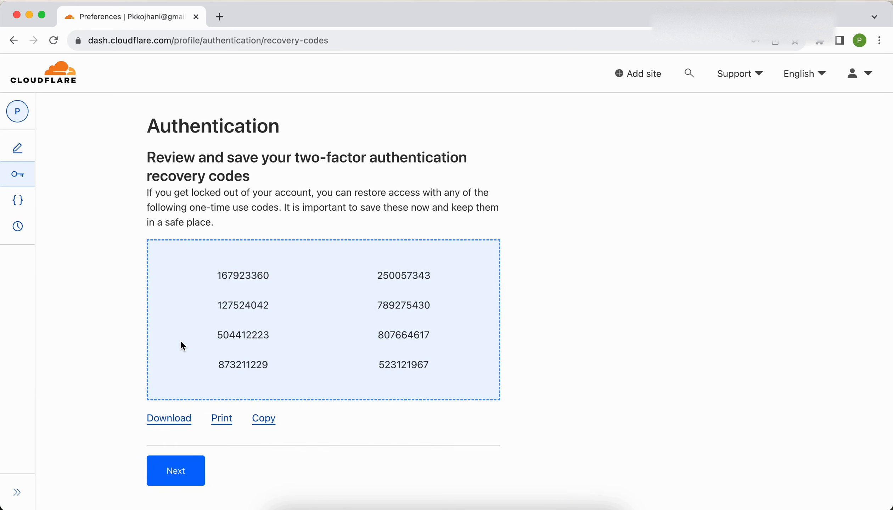
Download the eight recovery codes as a text file and dismiss the download notice.
{"action": "scroll", "coordinate": [331, 376], "scroll_direction": "down", "scroll_amount": 1}
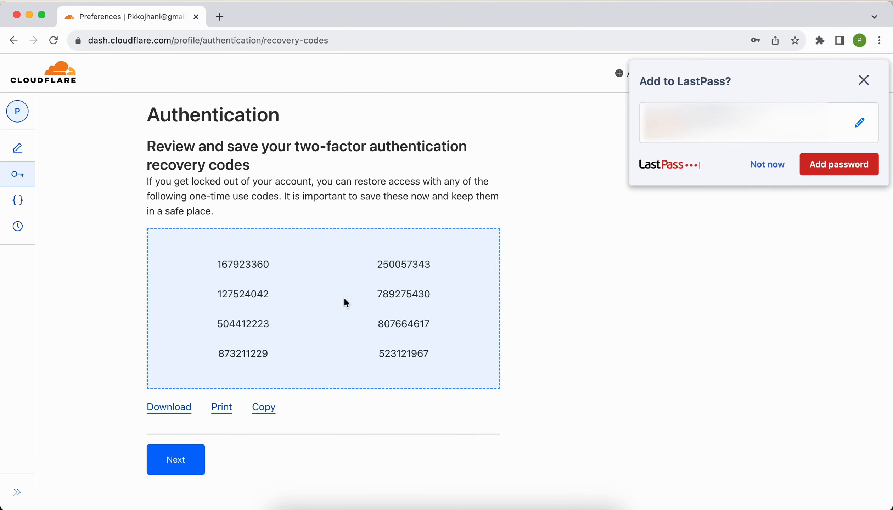
{"action": "left_click", "coordinate": [172, 408]}
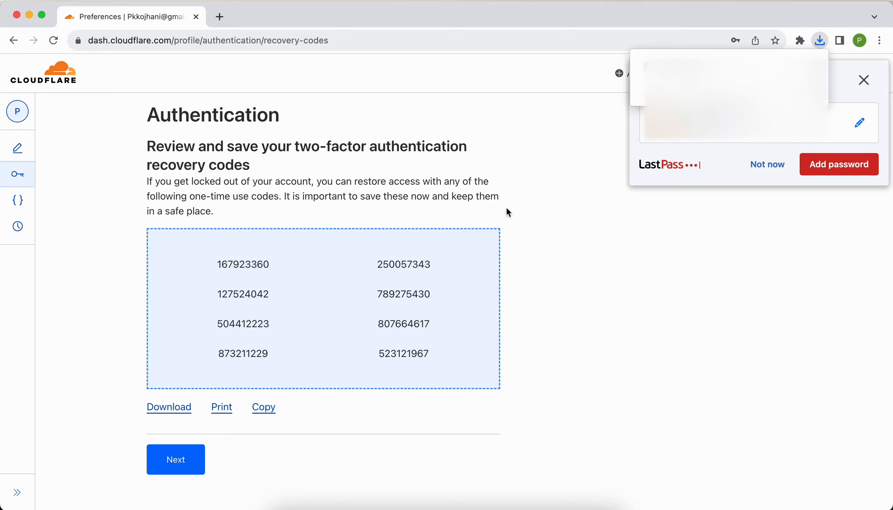
{"action": "left_click", "coordinate": [863, 80]}
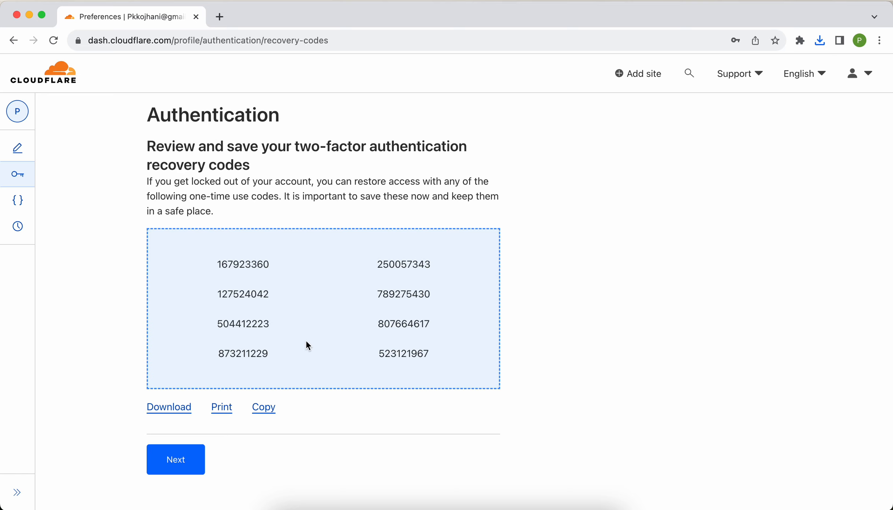
Confirm the recovery codes are saved and return to Authentication showing two-factor Enabled.
{"action": "left_click", "coordinate": [181, 461]}
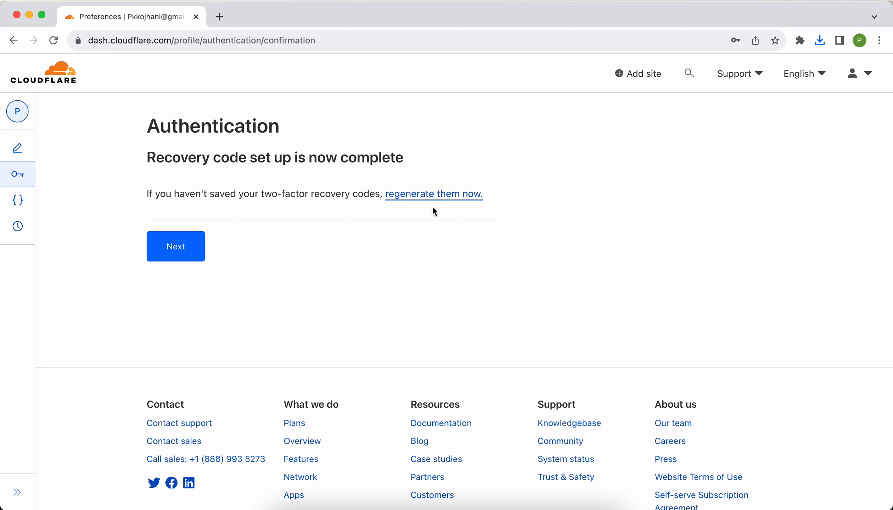
{"action": "left_click", "coordinate": [174, 253]}
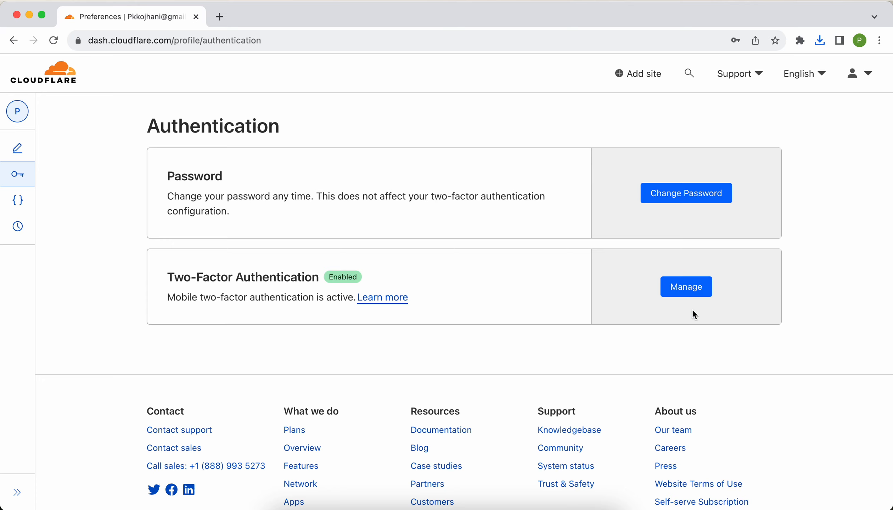
Open two-factor Manage settings to verify Mobile App Authentication is Enabled with Backup codes.
{"action": "left_click", "coordinate": [683, 287]}
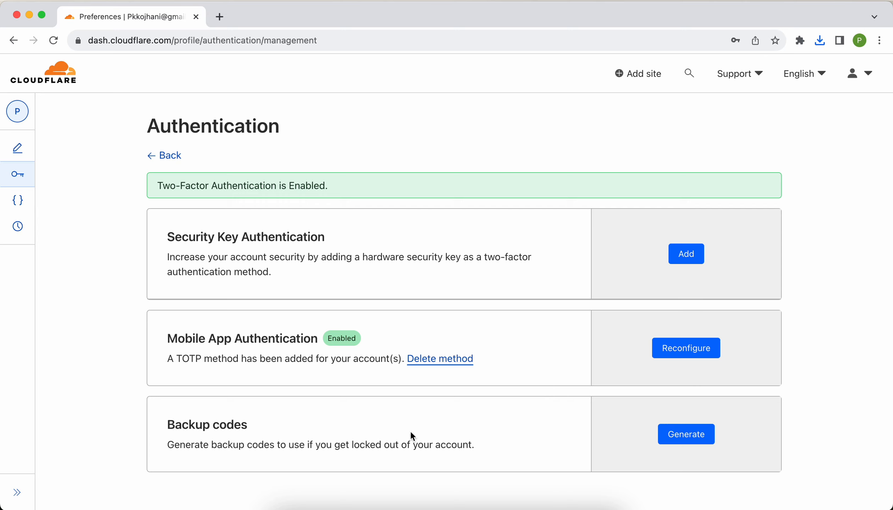
{"action": "double_click", "coordinate": [365, 446]}
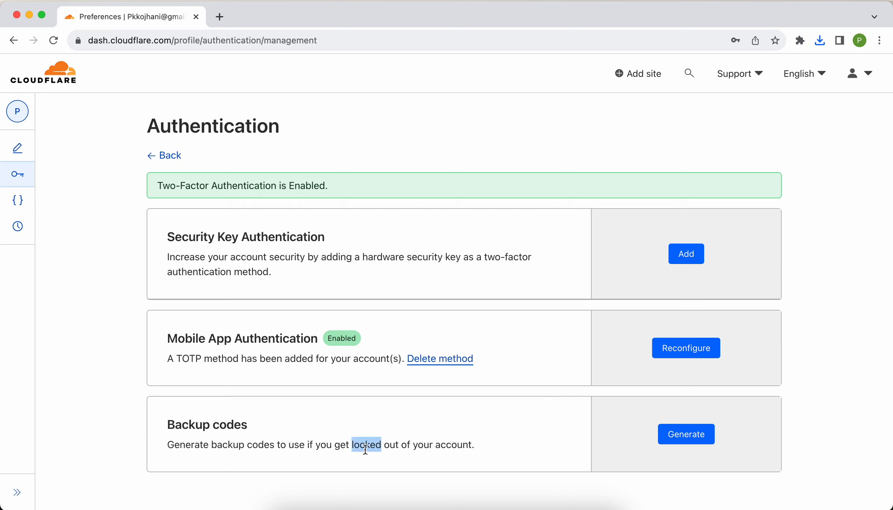